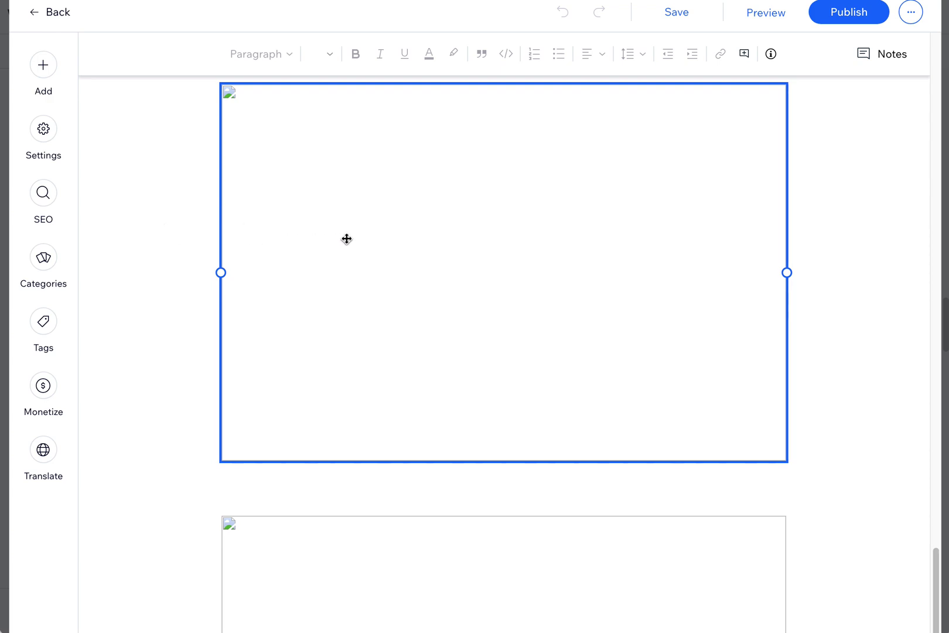
- Scroll to the empty image block and dismiss its media library without choosing an image
{"action": "scroll", "coordinate": [394, 288], "scroll_direction": "up", "scroll_amount": 1}
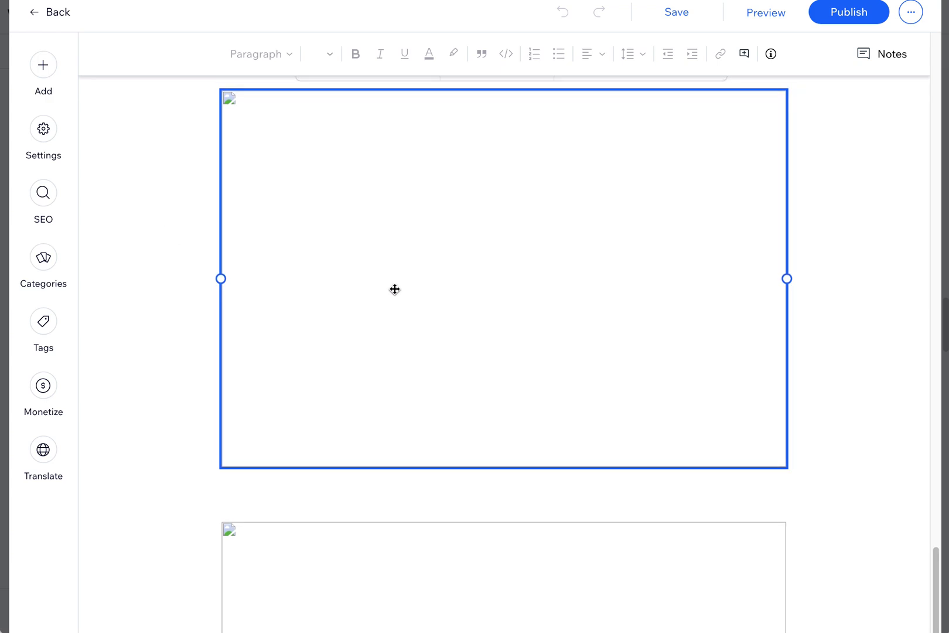
{"action": "scroll", "coordinate": [395, 289], "scroll_direction": "up", "scroll_amount": 2}
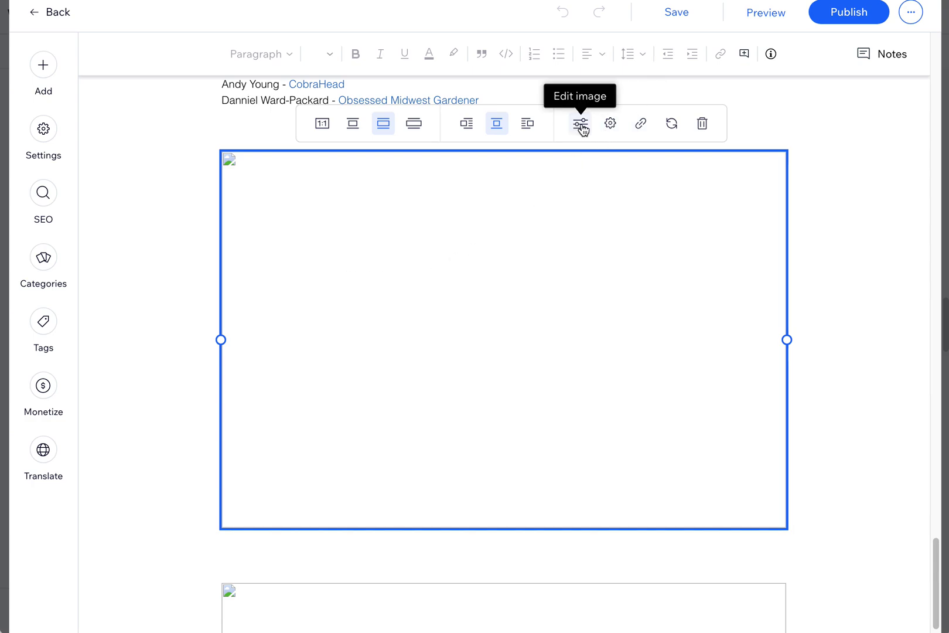
{"action": "left_click", "coordinate": [671, 124]}
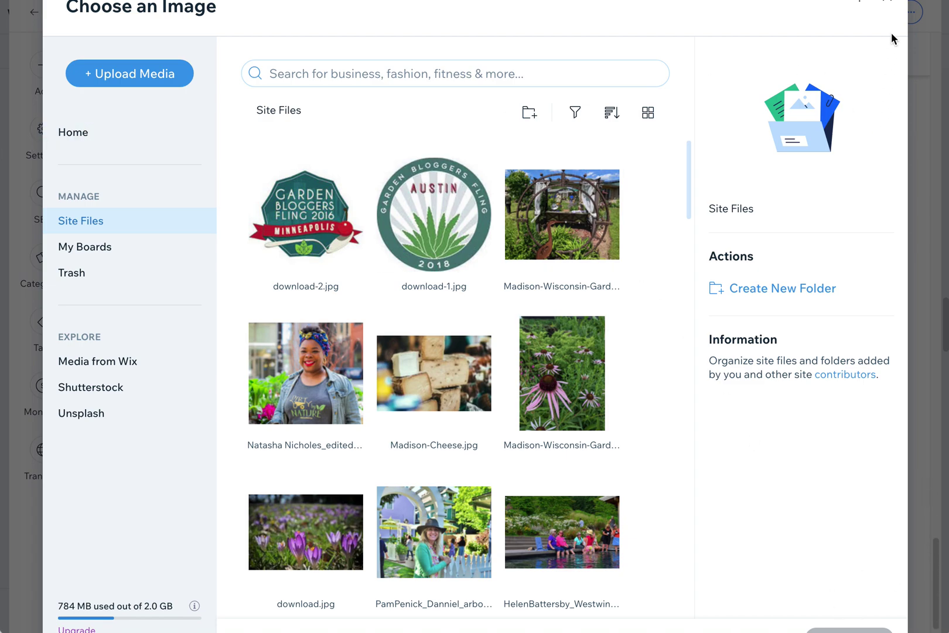
{"action": "left_click", "coordinate": [890, 5]}
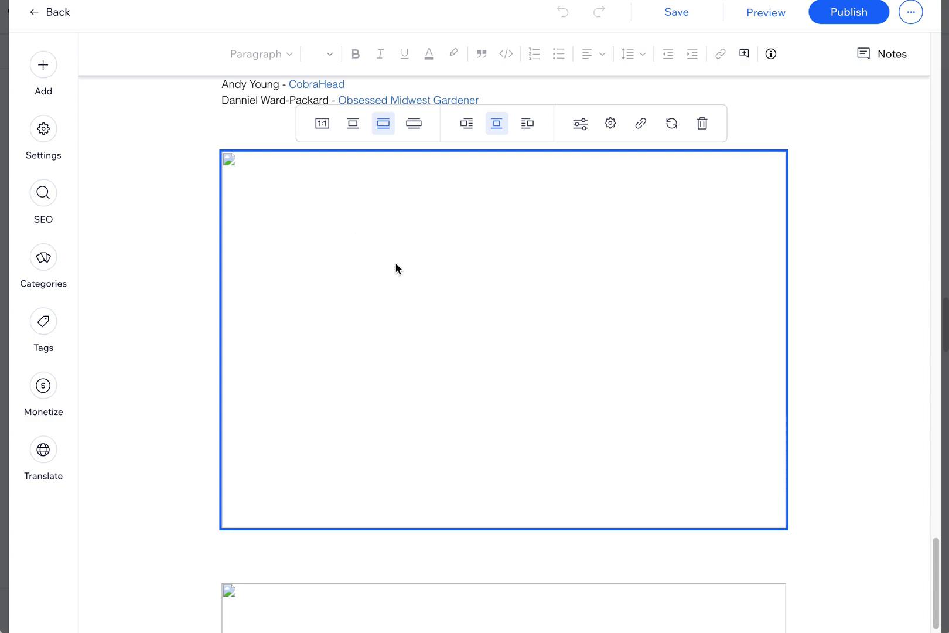
{"action": "scroll", "coordinate": [468, 324], "scroll_direction": "up", "scroll_amount": 1}
{"action": "scroll", "coordinate": [468, 324], "scroll_direction": "up", "scroll_amount": 20}
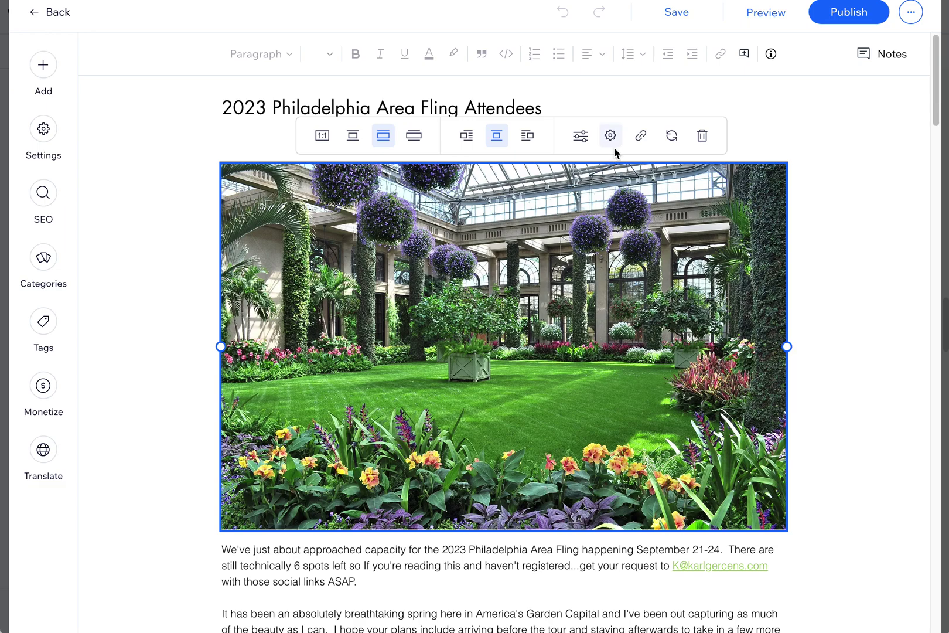
- Look through the header photo's media library and its caption settings, closing both unchanged
{"action": "left_click", "coordinate": [670, 135]}
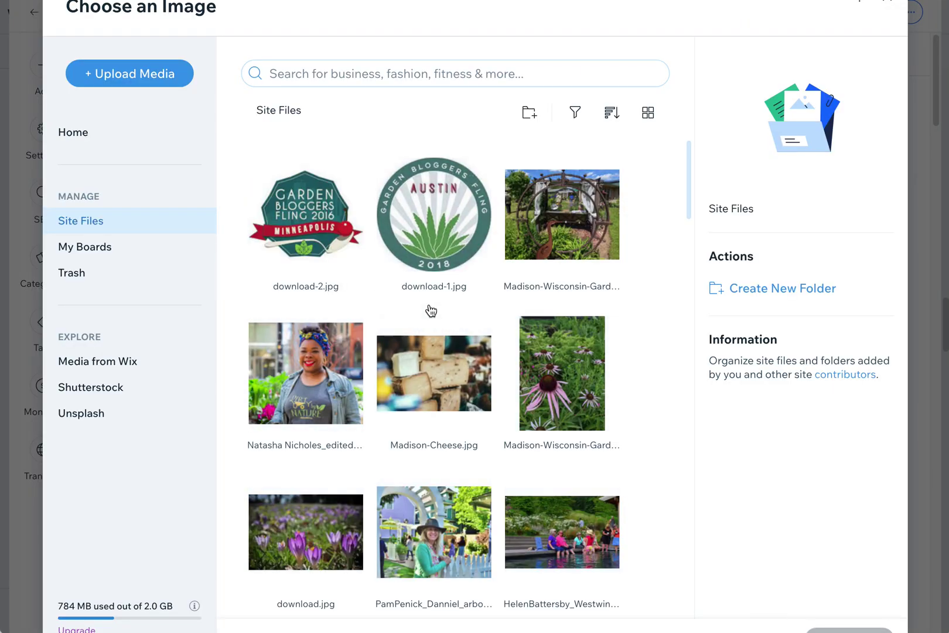
{"action": "left_click_drag", "start_coordinate": [689, 189], "coordinate": [686, 267]}
{"action": "scroll", "coordinate": [509, 278], "scroll_direction": "up", "scroll_amount": 7}
{"action": "left_click", "coordinate": [889, 6]}
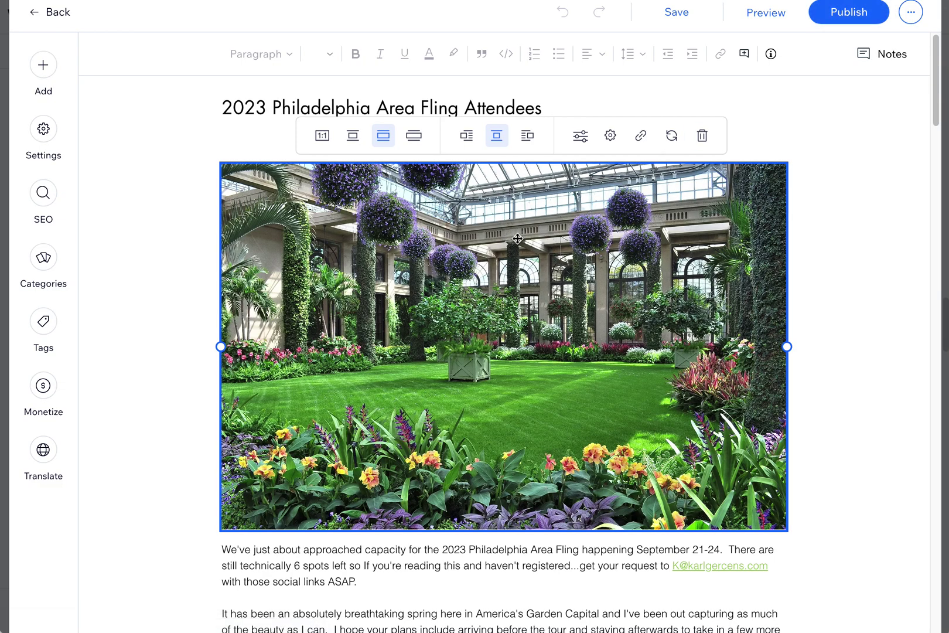
{"action": "left_click", "coordinate": [610, 136]}
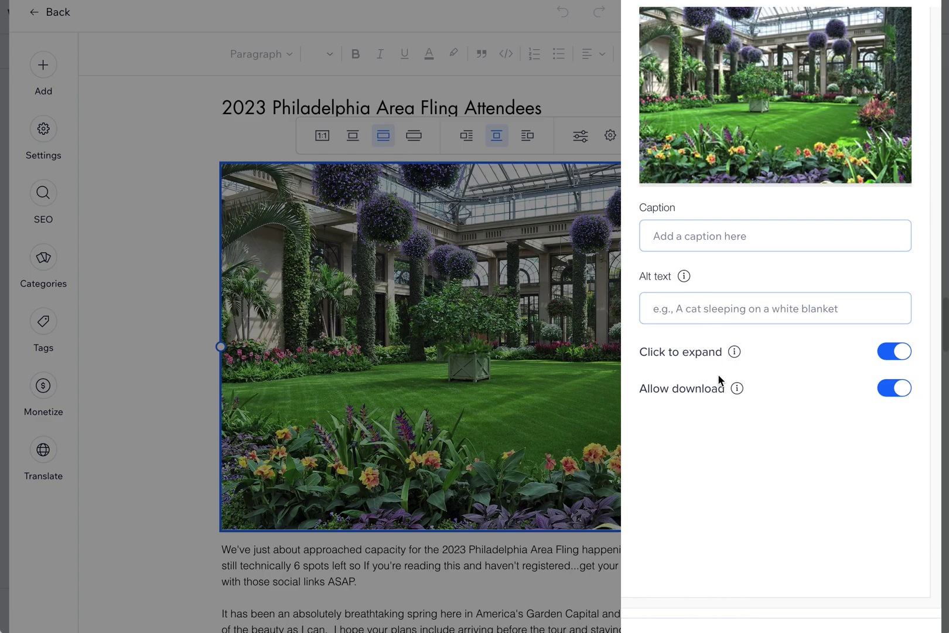
{"action": "left_click", "coordinate": [582, 178]}
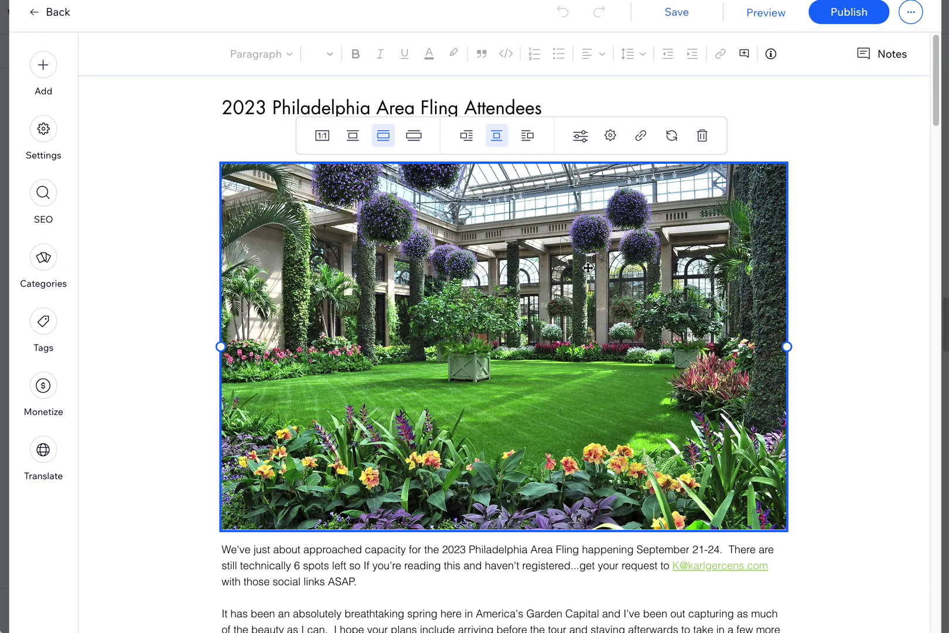
- Resize the conservatory header photo from 2107 to 1000 px wide and save it into the post
{"action": "left_click", "coordinate": [580, 136]}
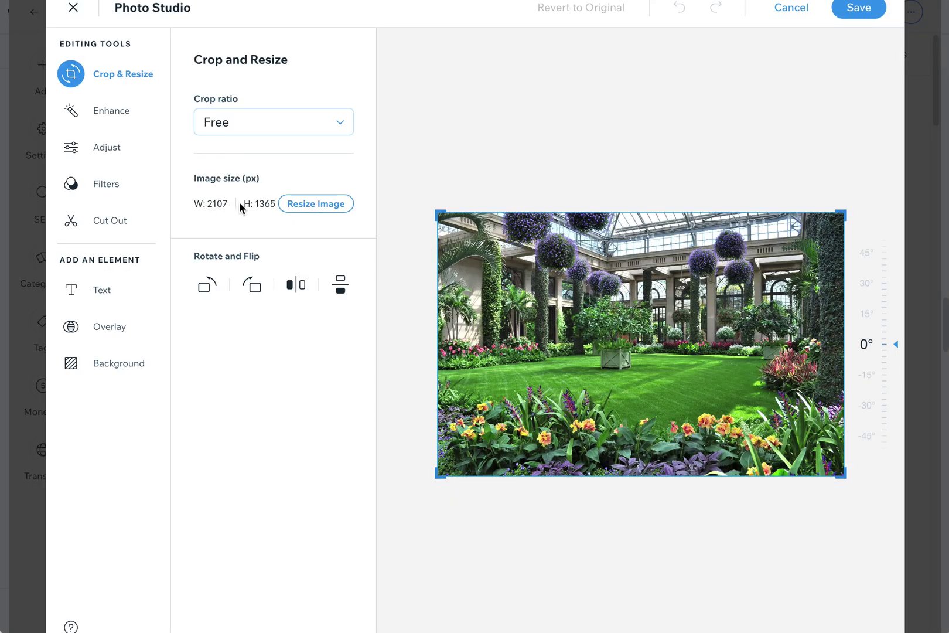
{"action": "left_click", "coordinate": [311, 204]}
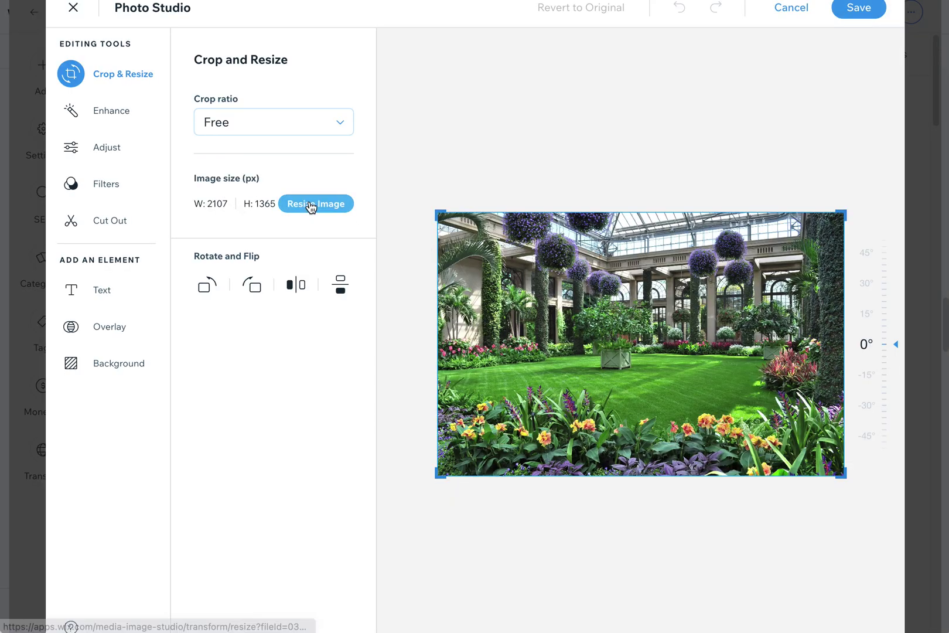
{"action": "double_click", "coordinate": [230, 120]}
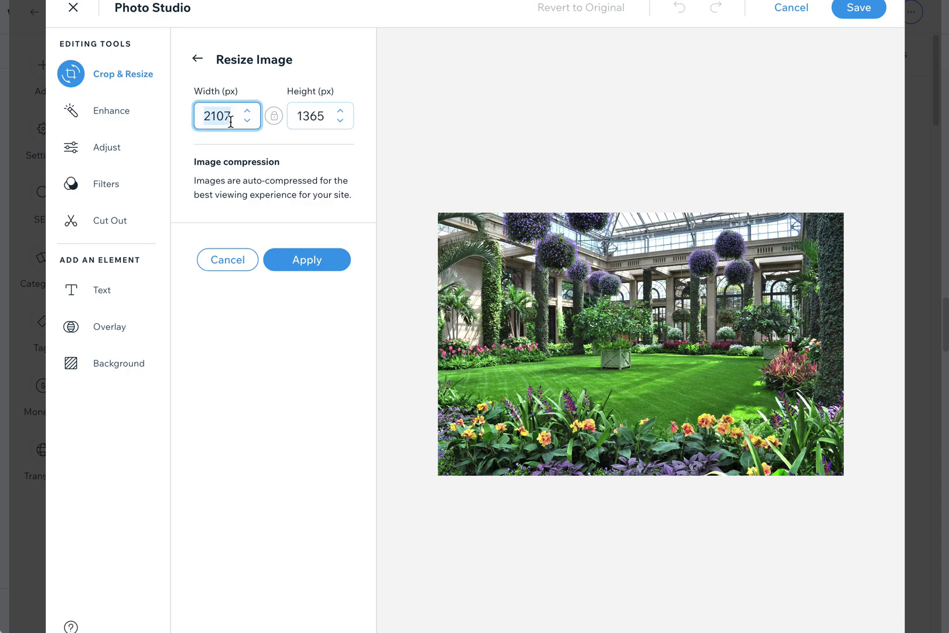
{"action": "type", "text": "1000"}
{"action": "left_click", "coordinate": [315, 260]}
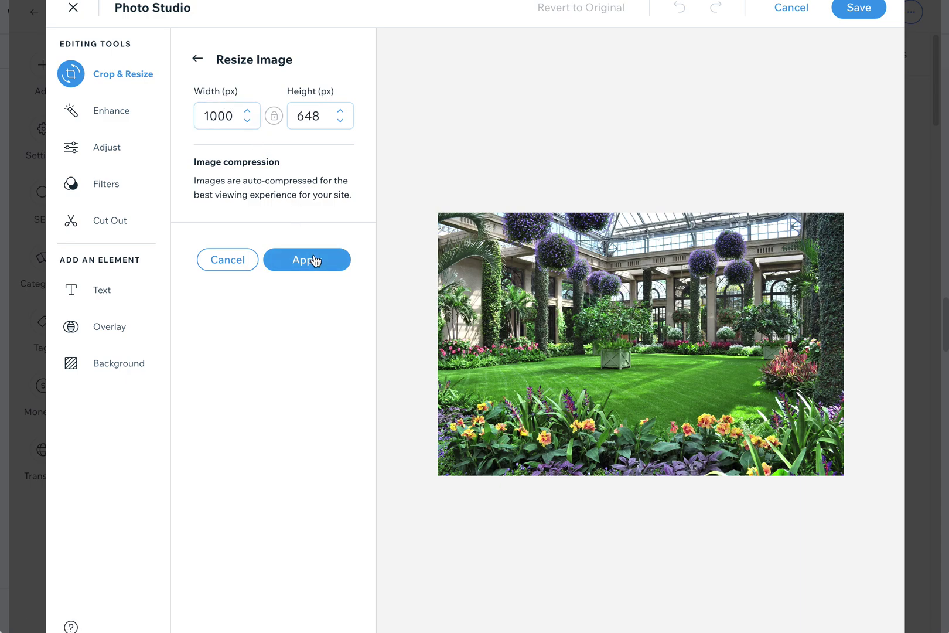
{"action": "left_click", "coordinate": [861, 8]}
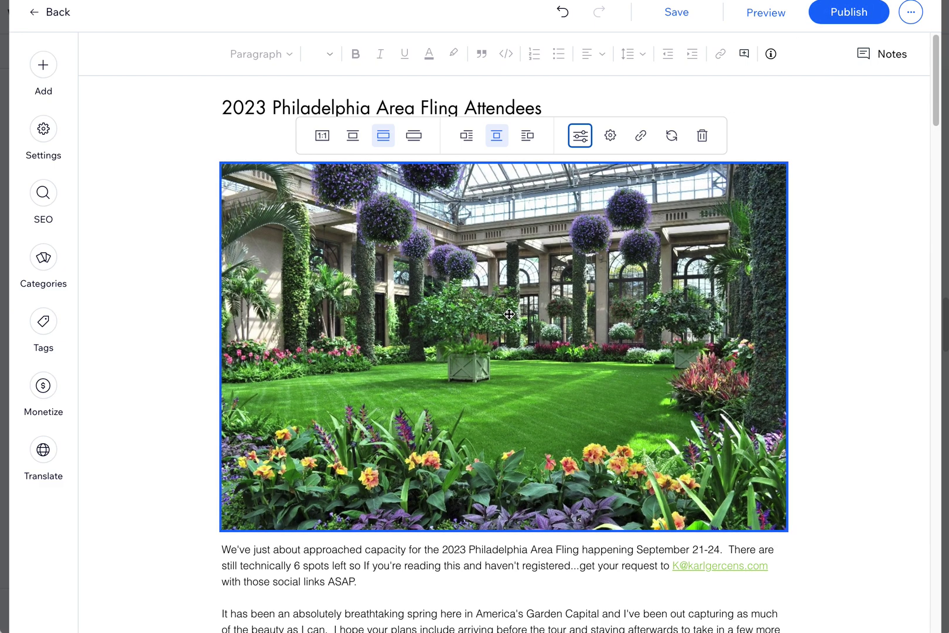
{"action": "left_click", "coordinate": [671, 141]}
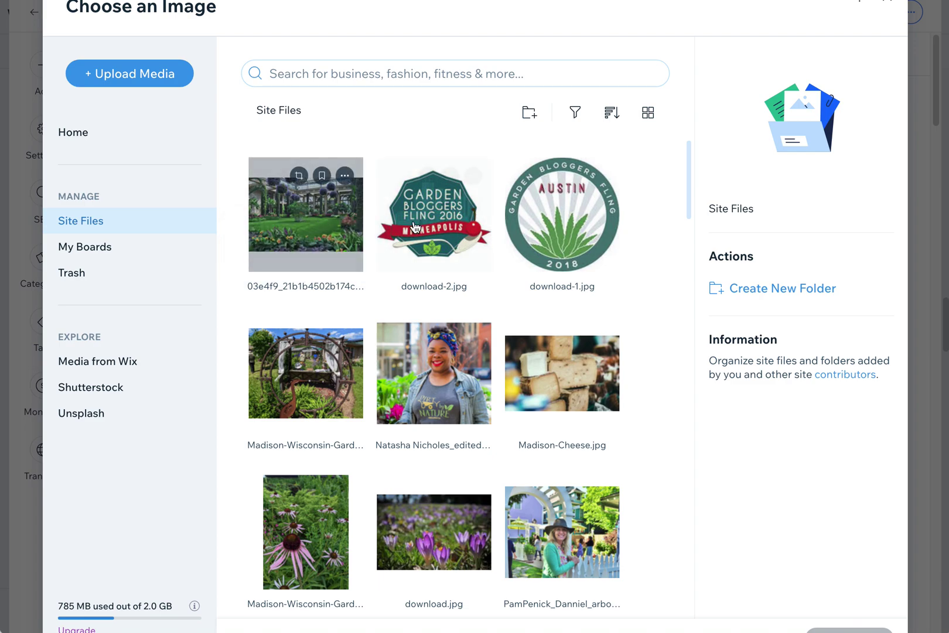
- Open download-2.jpg in Photo Studio, discard a trial top trim, and reopen its resize settings
{"action": "mouse_move", "coordinate": [431, 234]}
{"action": "left_click", "coordinate": [427, 176]}
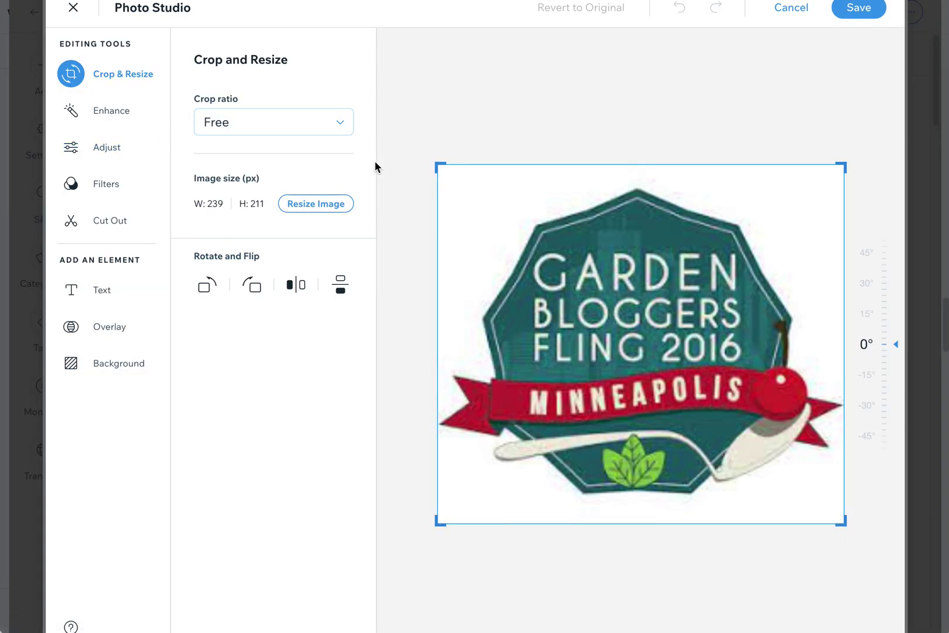
{"action": "left_click_drag", "start_coordinate": [439, 165], "coordinate": [435, 172]}
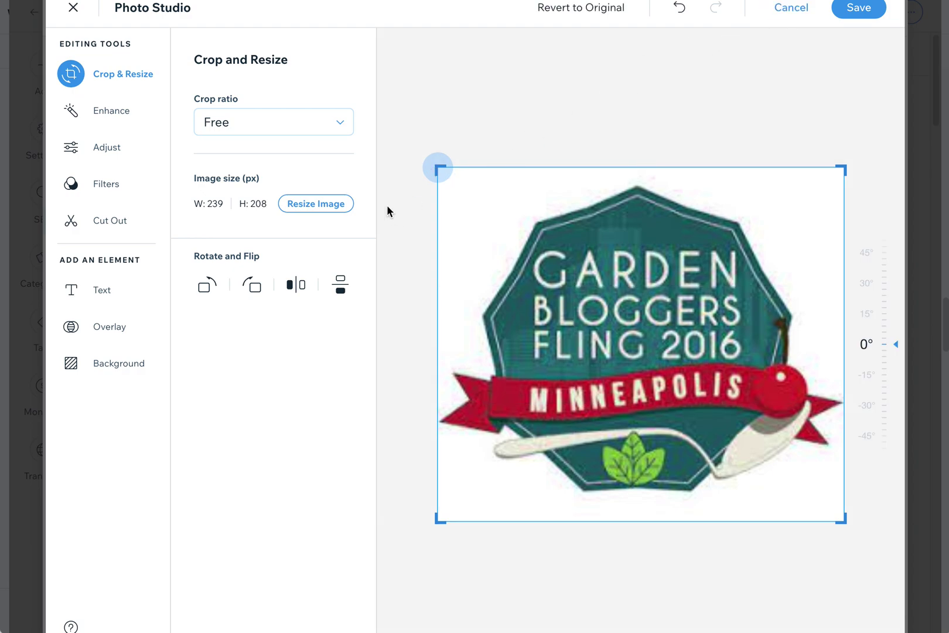
{"action": "left_click", "coordinate": [303, 205]}
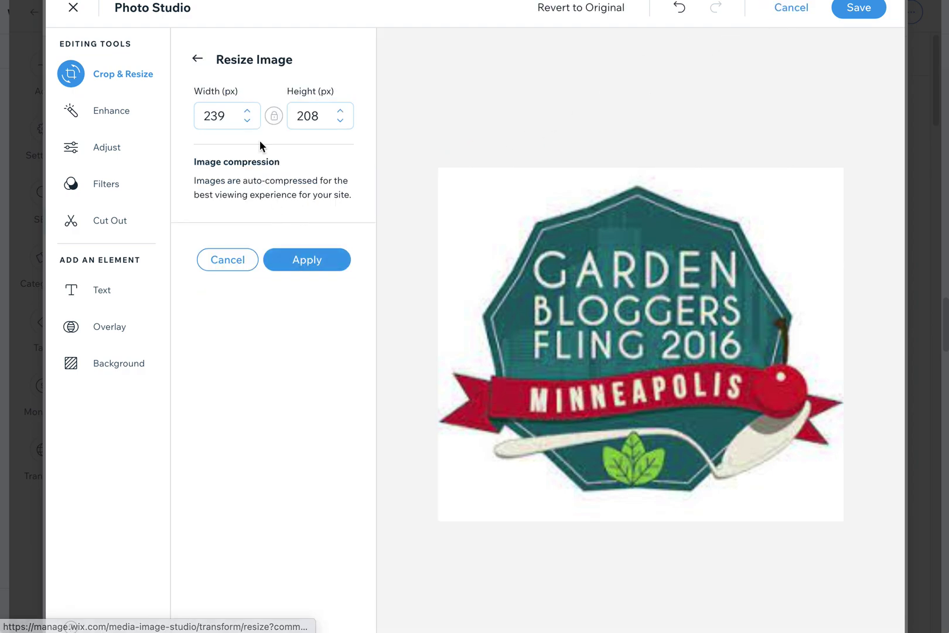
{"action": "left_click", "coordinate": [228, 260]}
{"action": "left_click", "coordinate": [807, 10]}
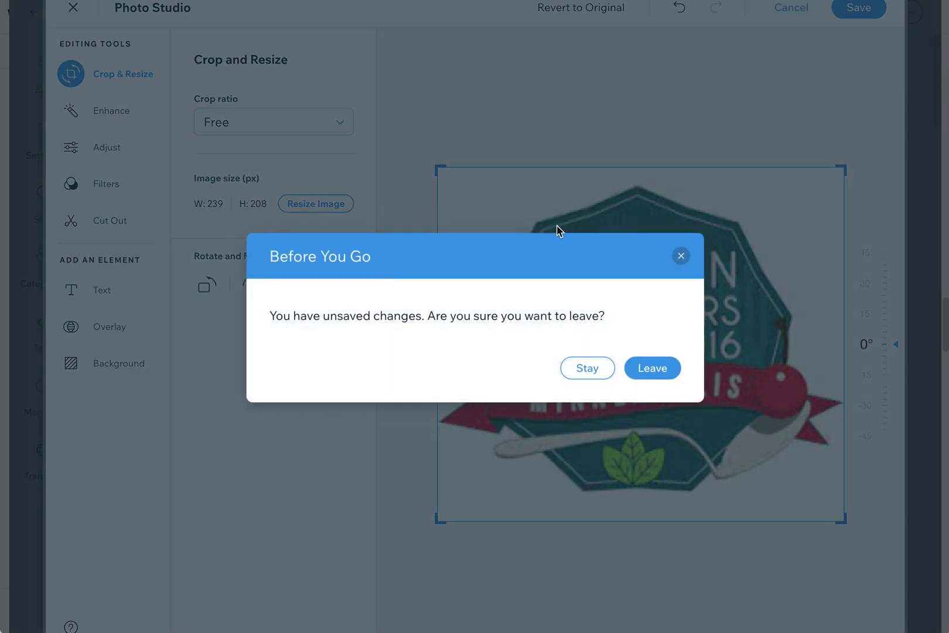
{"action": "left_click", "coordinate": [652, 368]}
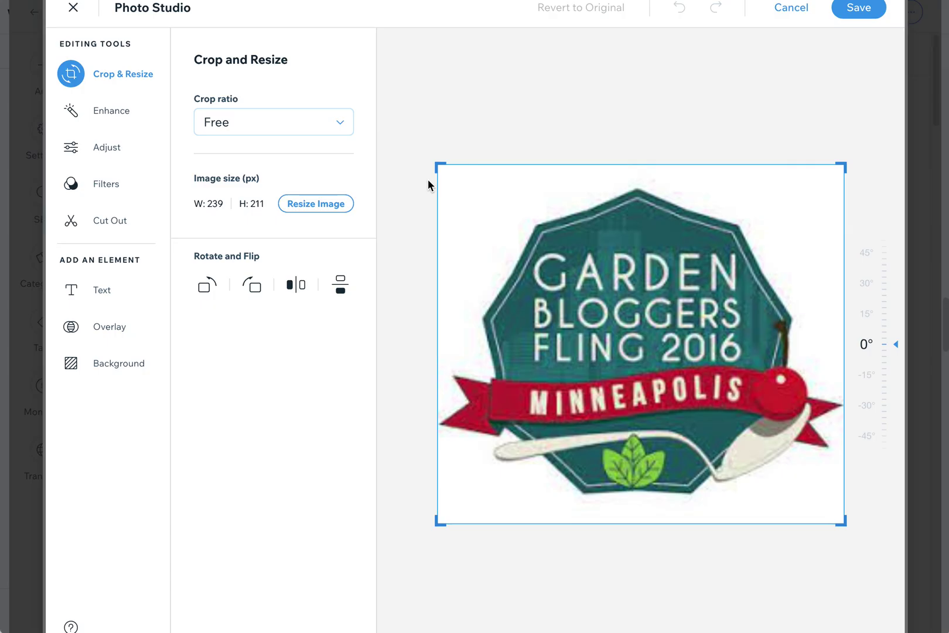
{"action": "left_click", "coordinate": [319, 204]}
- Set the badge's width to 238 px, correcting a mistyped 438, and save the resized copy
{"action": "left_click", "coordinate": [231, 121]}
{"action": "type", "text": "43"}
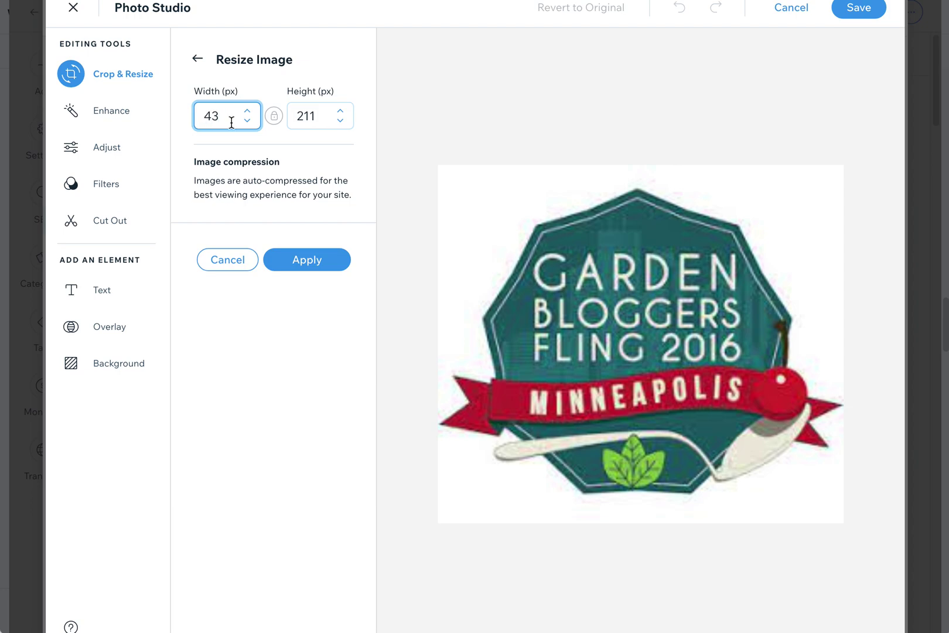
{"action": "type", "text": "8"}
{"action": "key", "text": "super+a"}
{"action": "type", "text": "238"}
{"action": "left_click", "coordinate": [310, 262]}
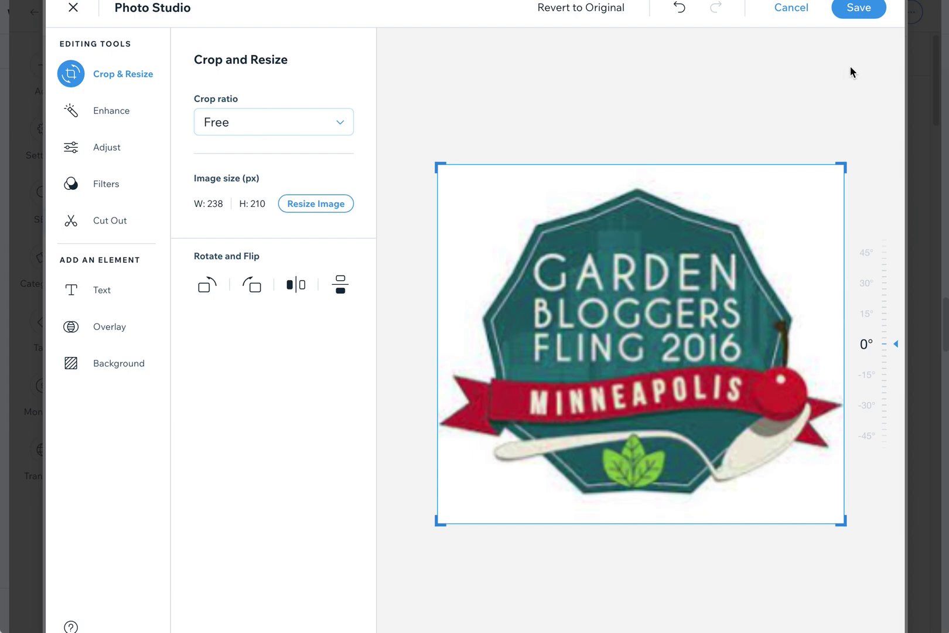
{"action": "left_click", "coordinate": [861, 10]}
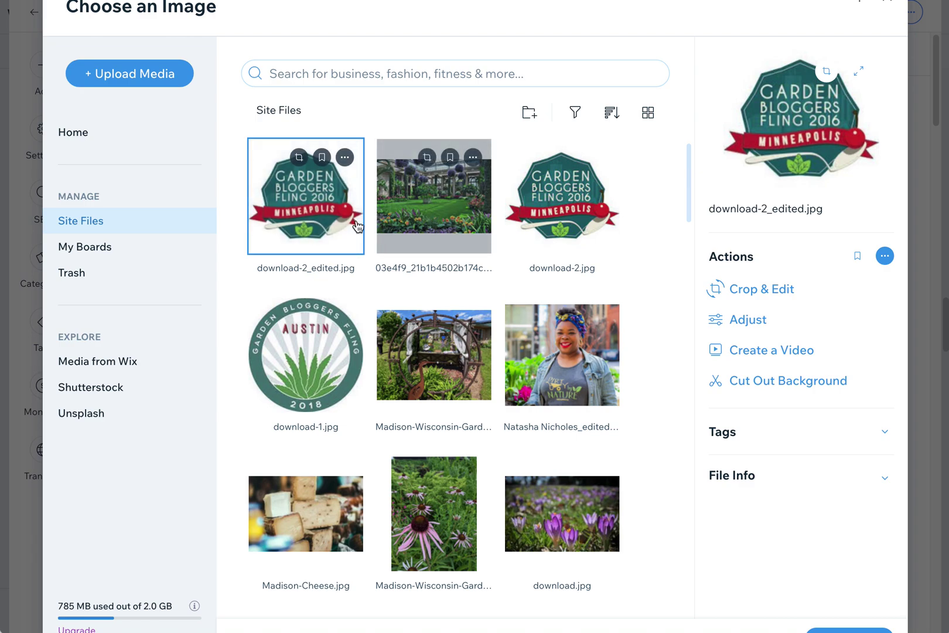
- Move download-2_edited.jpg to Trash and switch Site Files to the List layout
{"action": "left_click", "coordinate": [344, 157]}
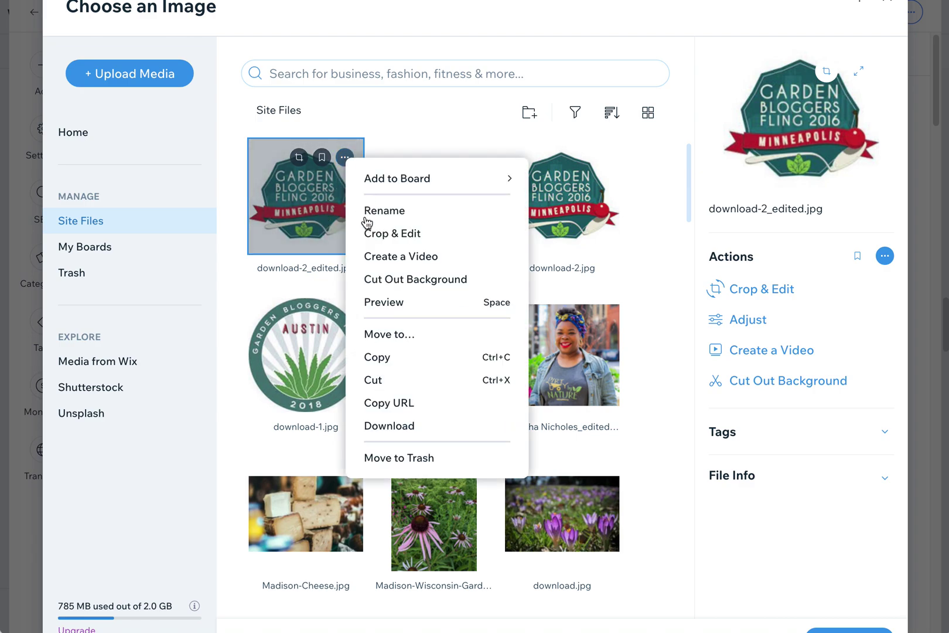
{"action": "left_click", "coordinate": [415, 459]}
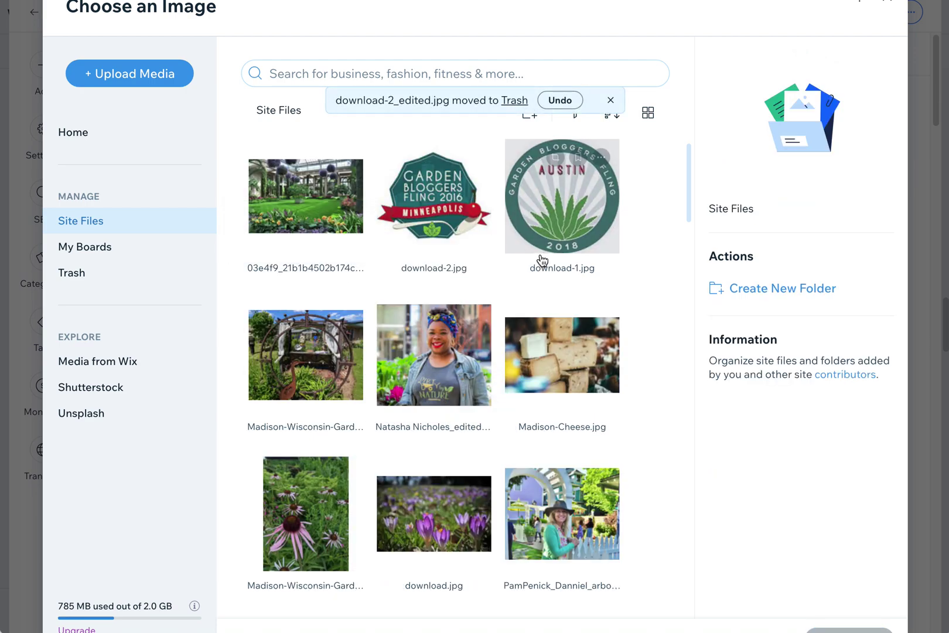
{"action": "scroll", "coordinate": [654, 299], "scroll_direction": "up", "scroll_amount": 1}
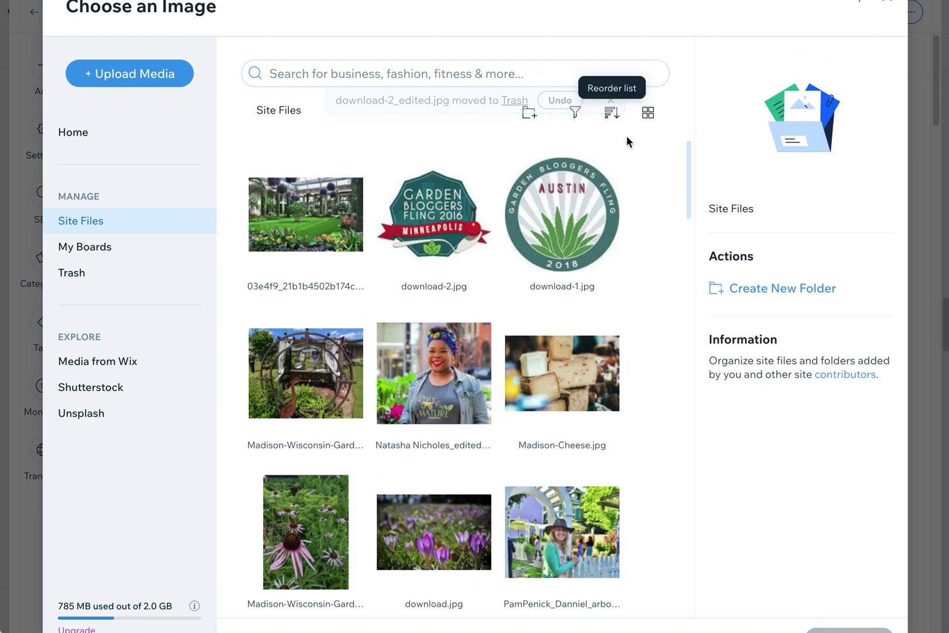
{"action": "left_click", "coordinate": [611, 114]}
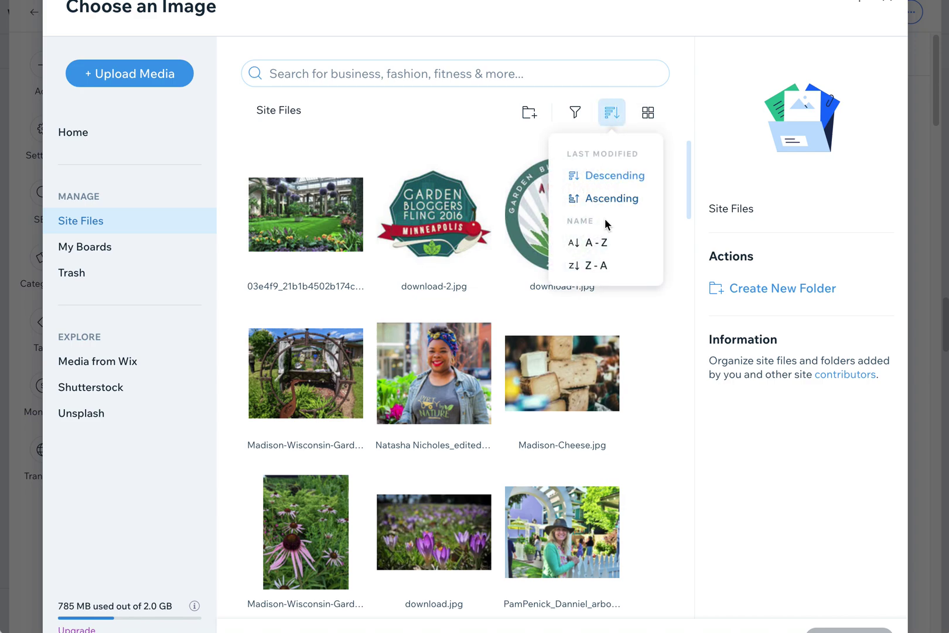
{"action": "left_click", "coordinate": [648, 113]}
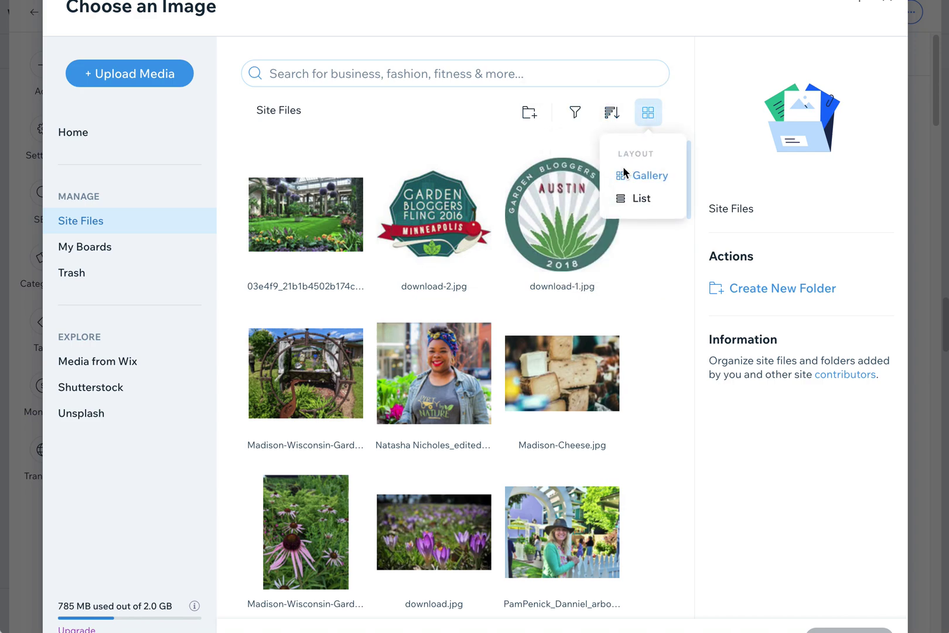
{"action": "left_click", "coordinate": [643, 201]}
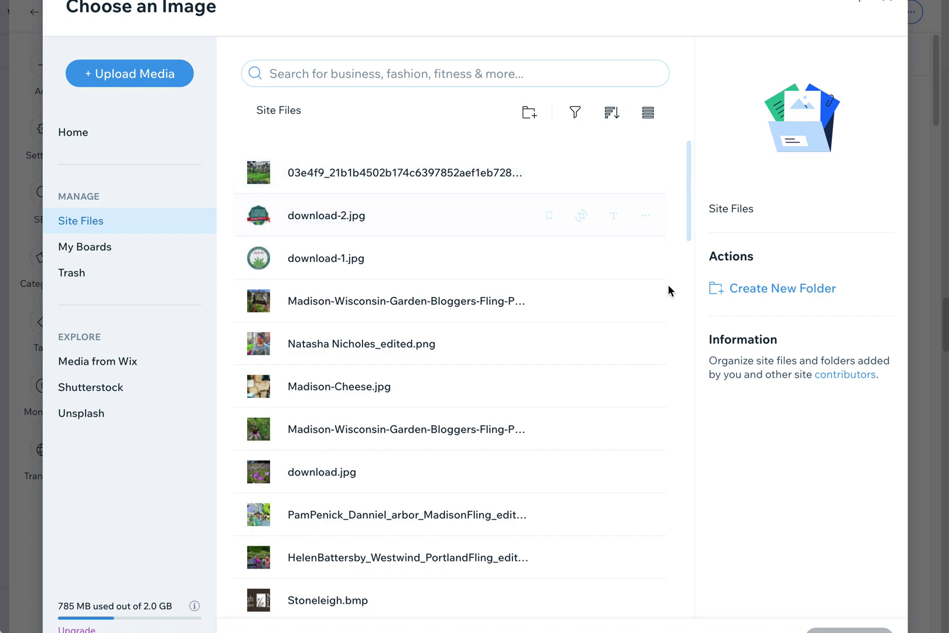
- Check the Reorder list options without changing the order, then bring up download-2.jpg's actions
{"action": "left_click", "coordinate": [612, 113]}
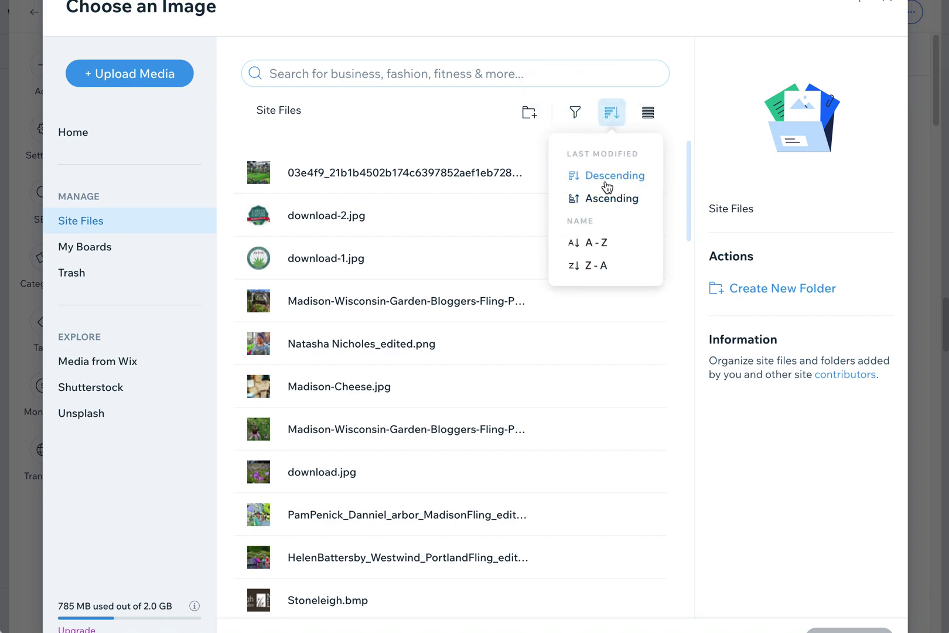
{"action": "left_click", "coordinate": [454, 126]}
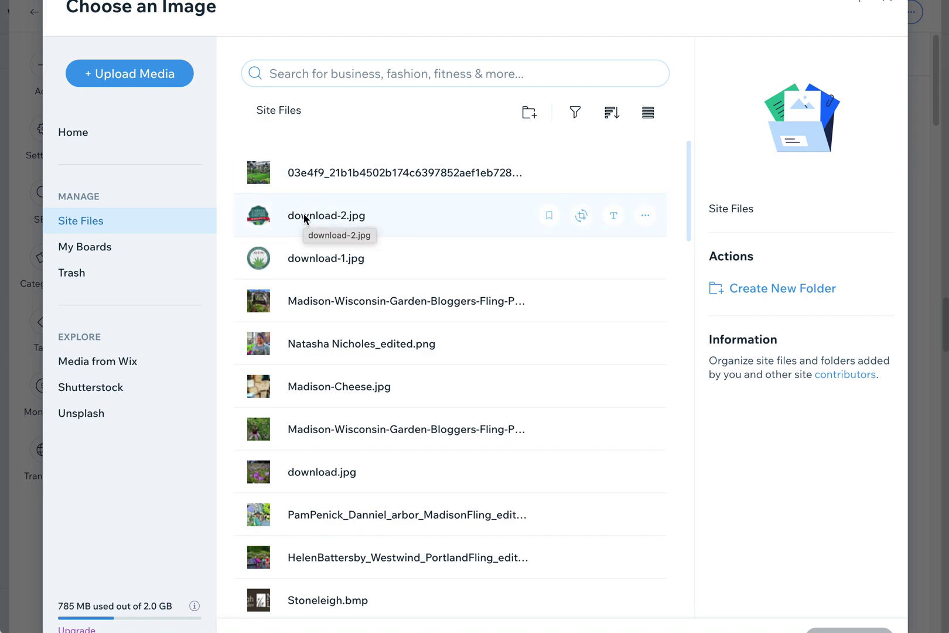
{"action": "left_click", "coordinate": [646, 215]}
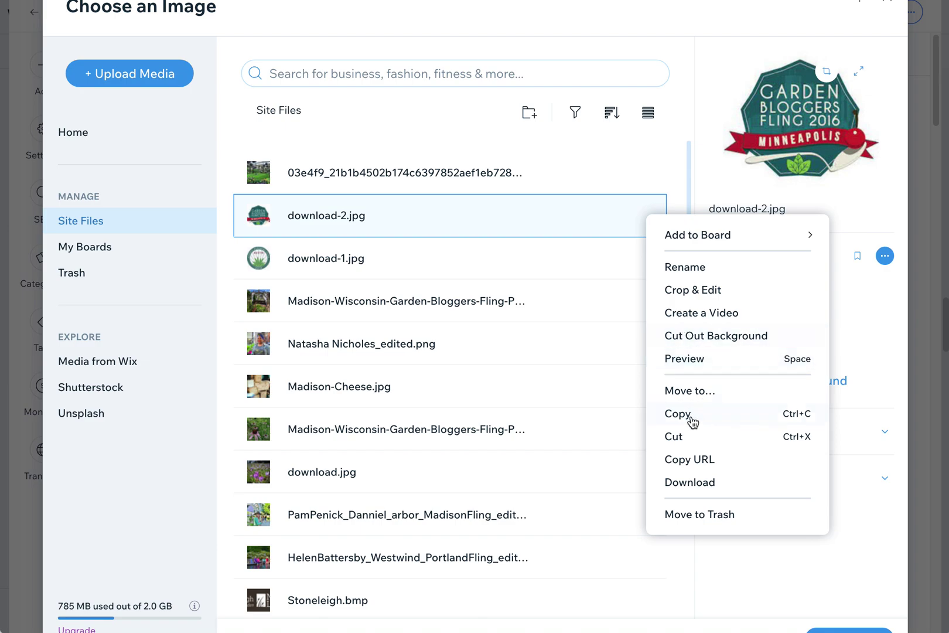
{"action": "left_click", "coordinate": [697, 291]}
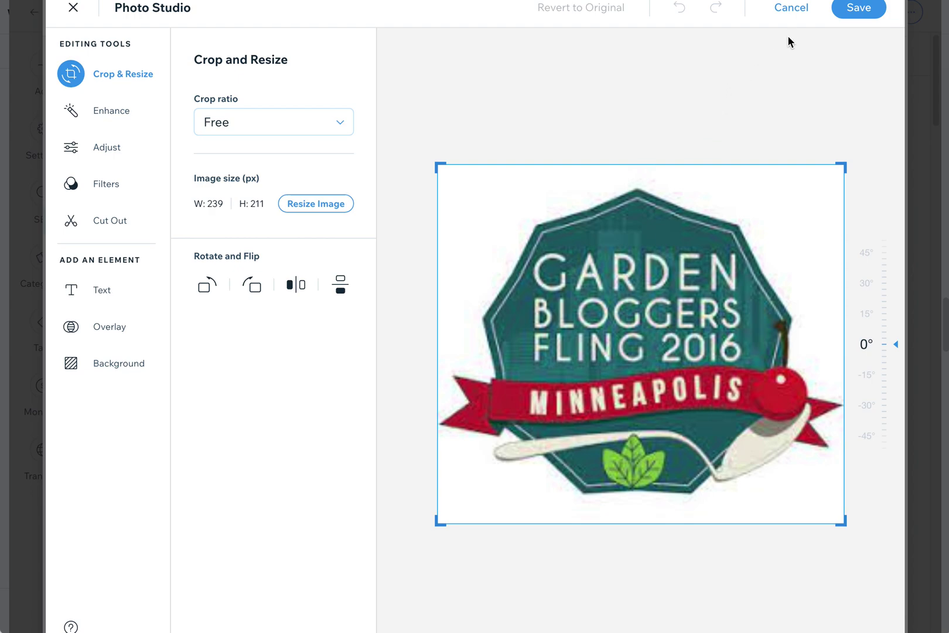
{"action": "left_click", "coordinate": [790, 10]}
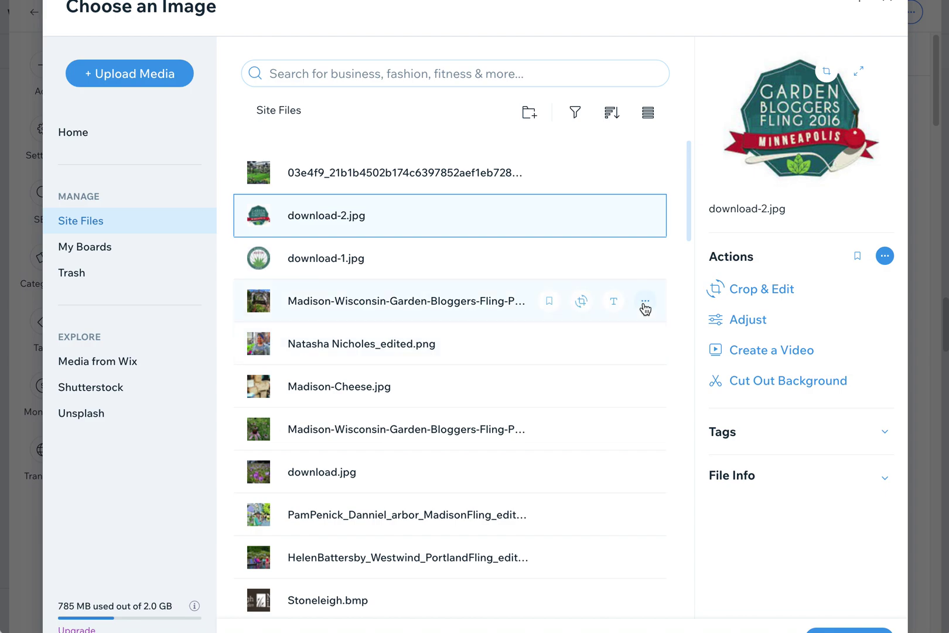
- Review download-2.jpg's File Info and resolution, then close the Choose an Image library
{"action": "left_click", "coordinate": [753, 479]}
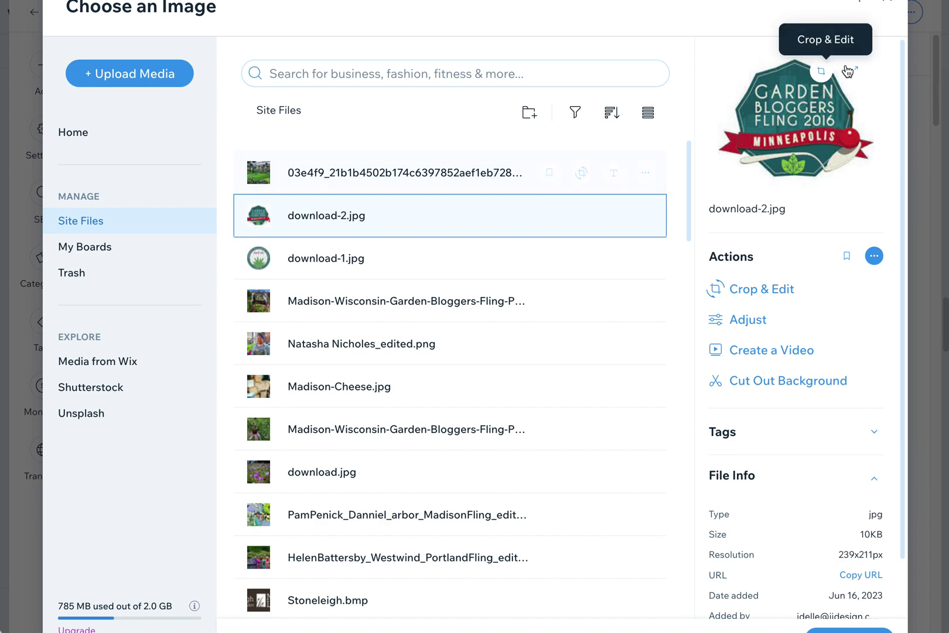
{"action": "left_click", "coordinate": [889, 8]}
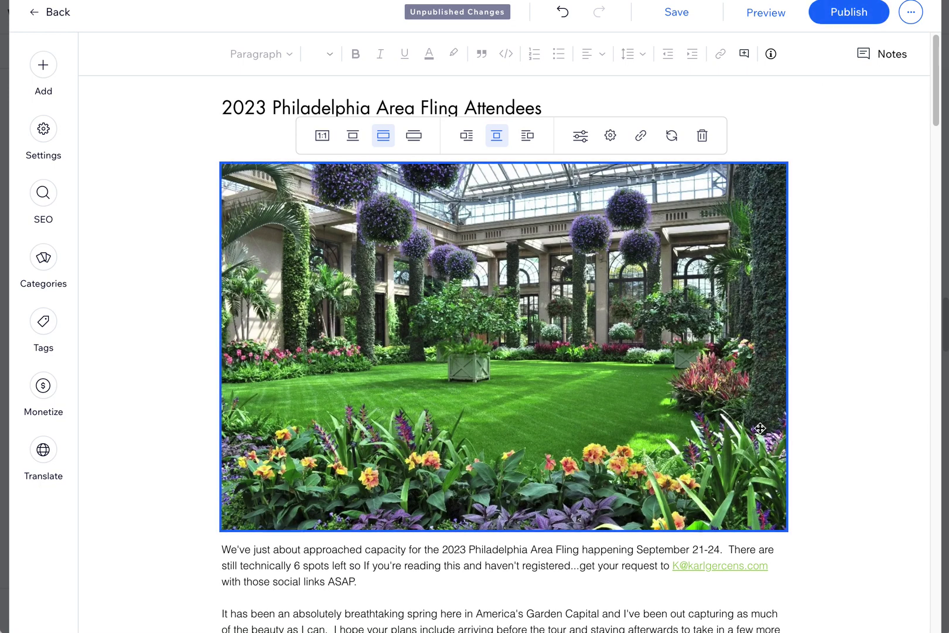
- Scroll down the post to the blank image block and select it
{"action": "left_click_drag", "start_coordinate": [936, 117], "coordinate": [936, 623]}
{"action": "scroll", "coordinate": [697, 554], "scroll_direction": "down", "scroll_amount": 6}
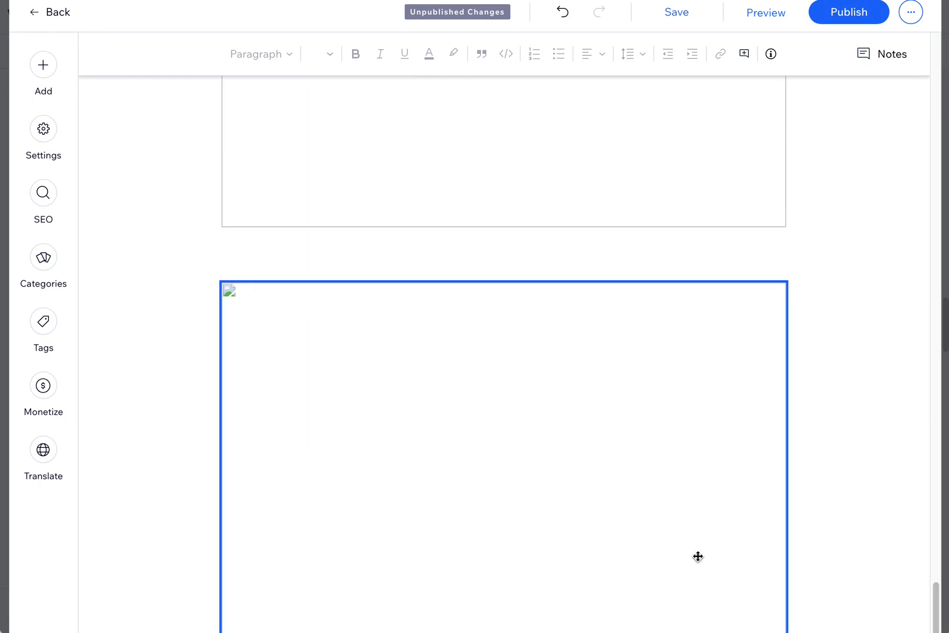
{"action": "scroll", "coordinate": [605, 489], "scroll_direction": "up", "scroll_amount": 5}
{"action": "left_click", "coordinate": [385, 340]}
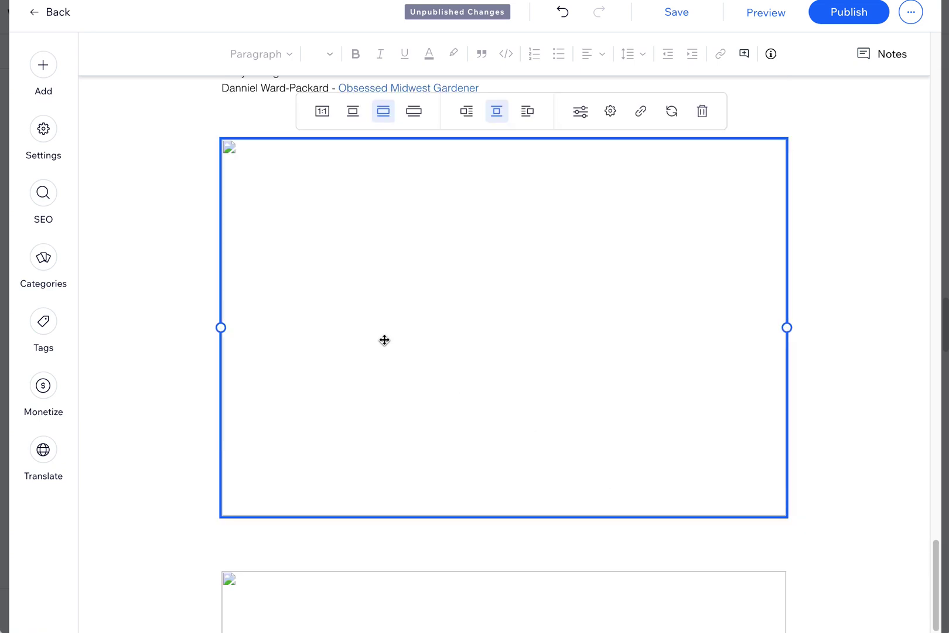